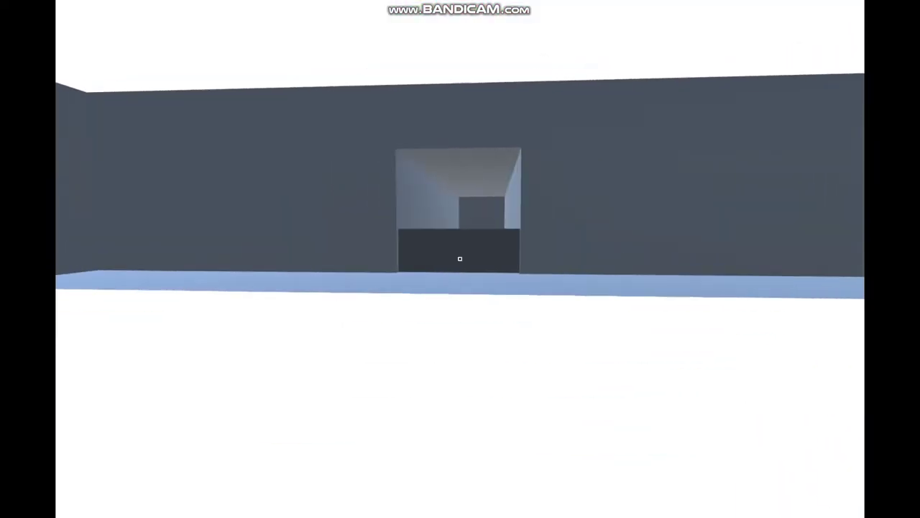
- Walk forward through the corridor into the turret room with the pedestal weapon
key("w")
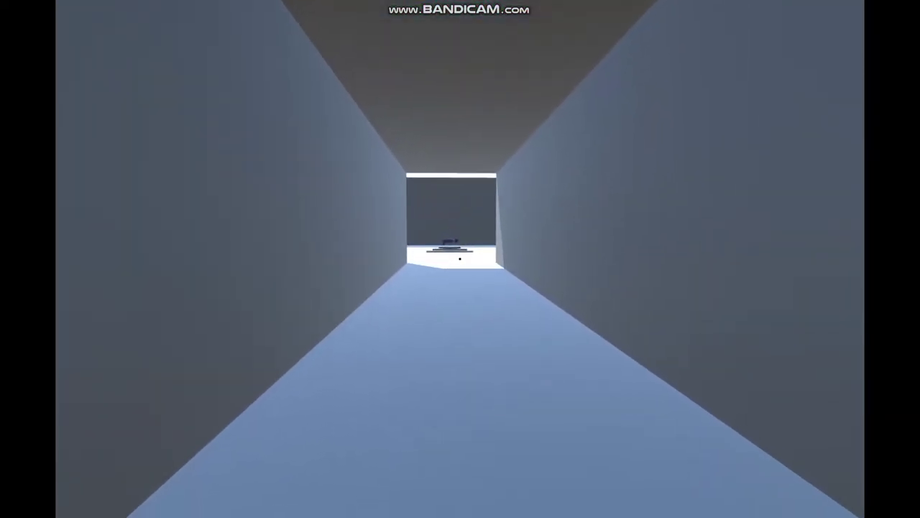
key("w")
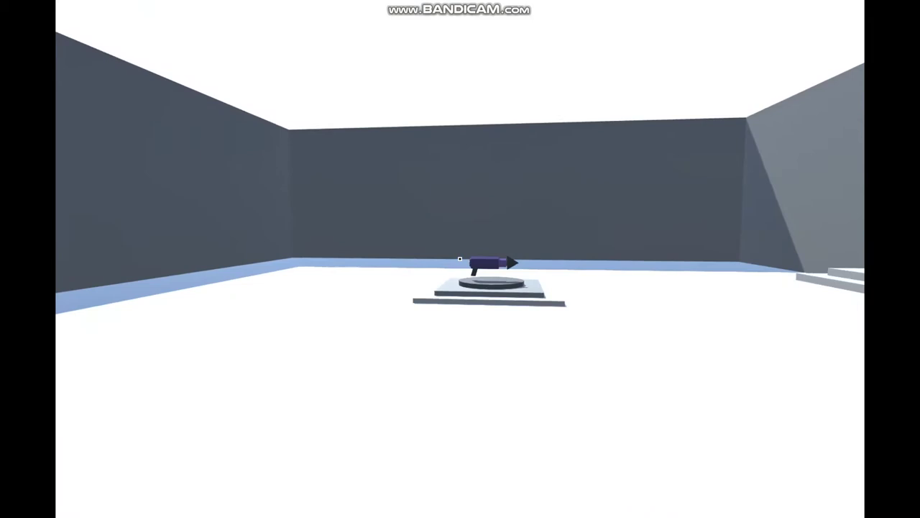
key("w")
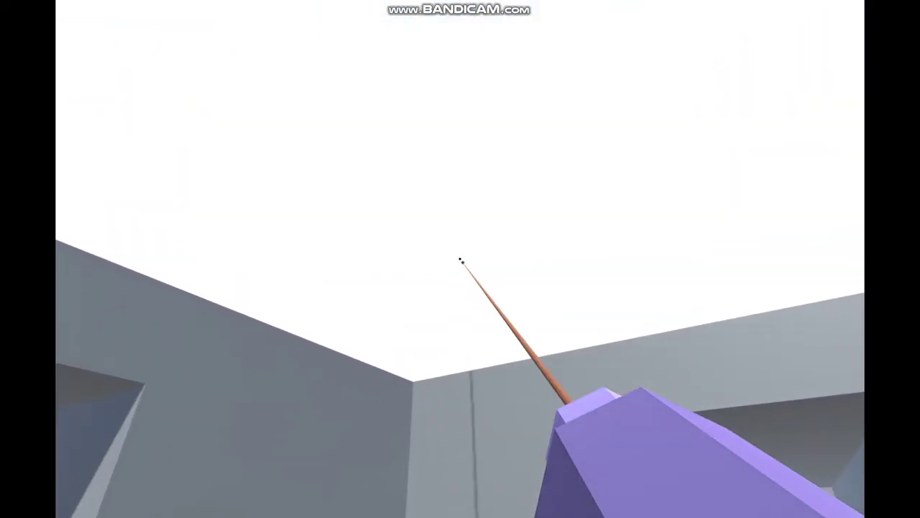
- Aim at the doorway, fire the grappling hook at it, and walk into the tunnel
left_click_drag(460, 259, 360, 266)
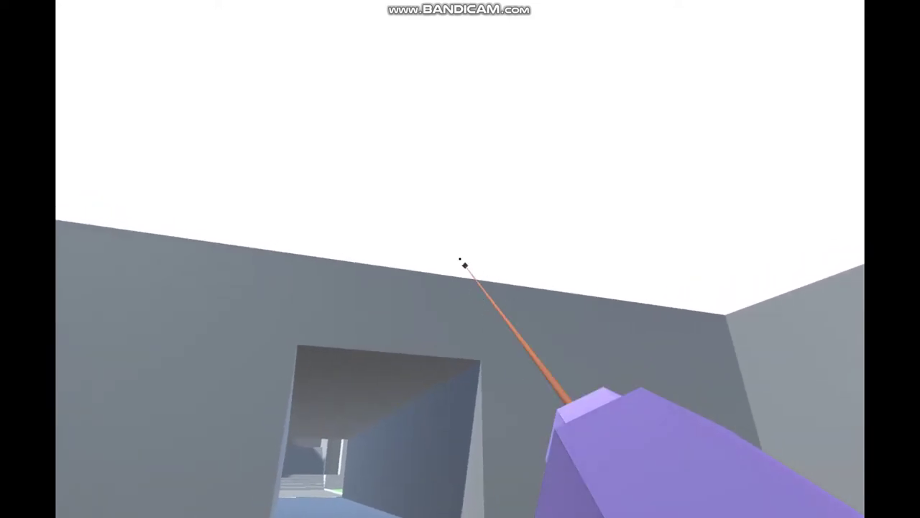
left_click_drag(460, 259, 461, 359)
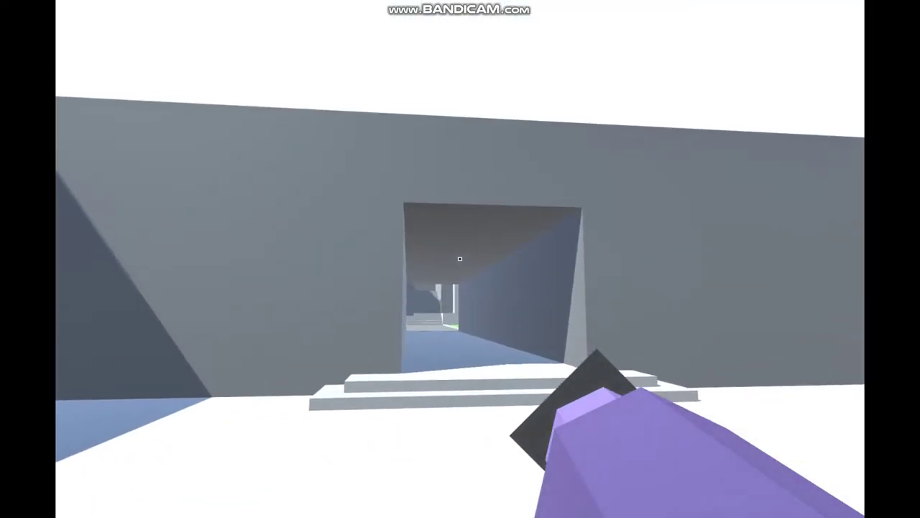
left_click(460, 259)
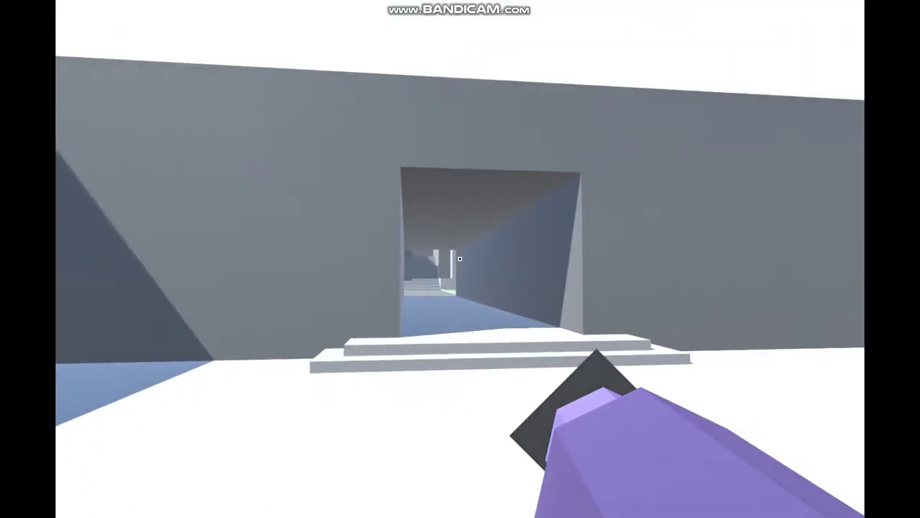
key("w")
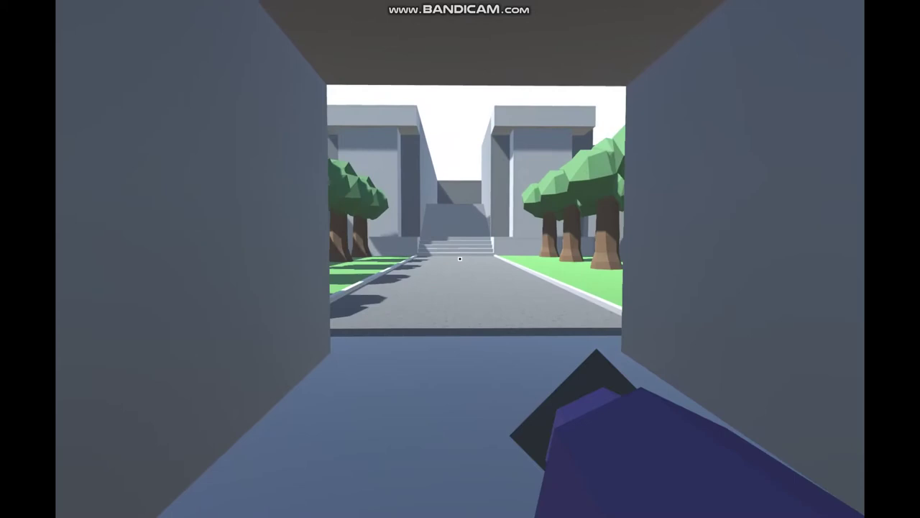
- Walk out of the tunnel along the road and tree-lined grass to the base of the stairs
key("w")
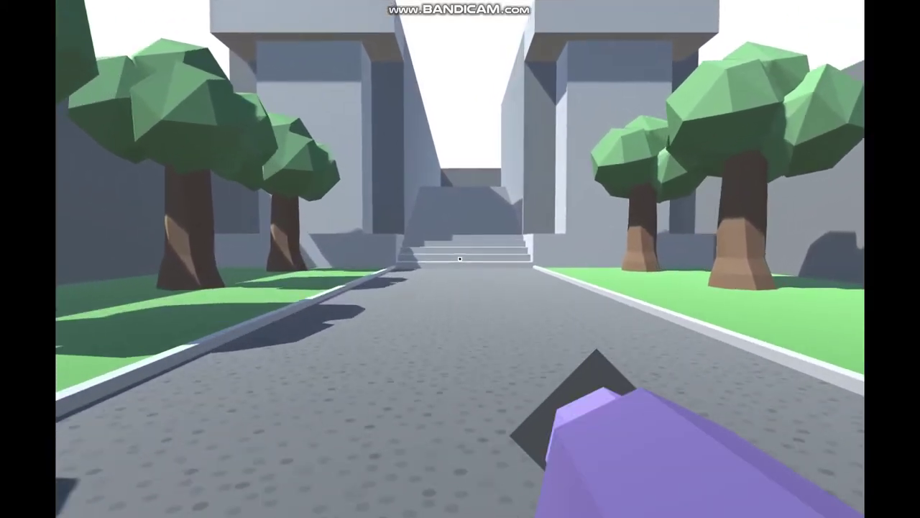
key("w")
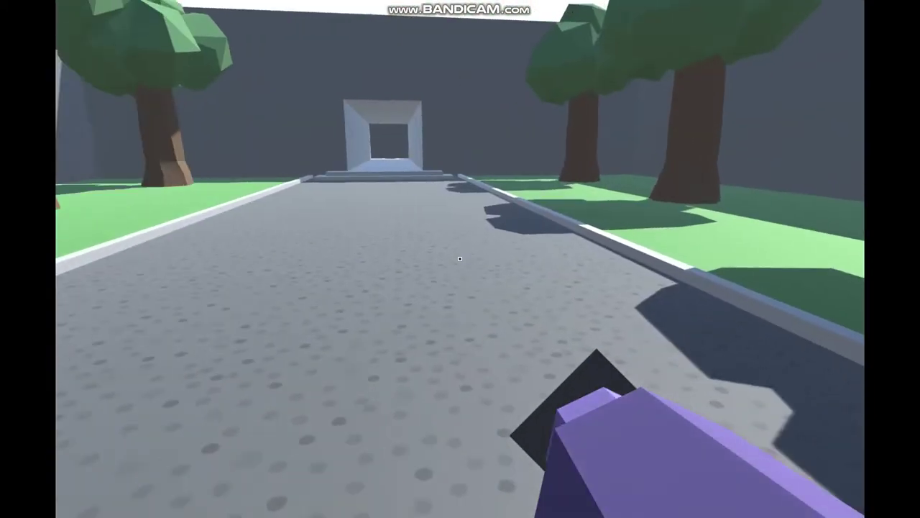
key("w")
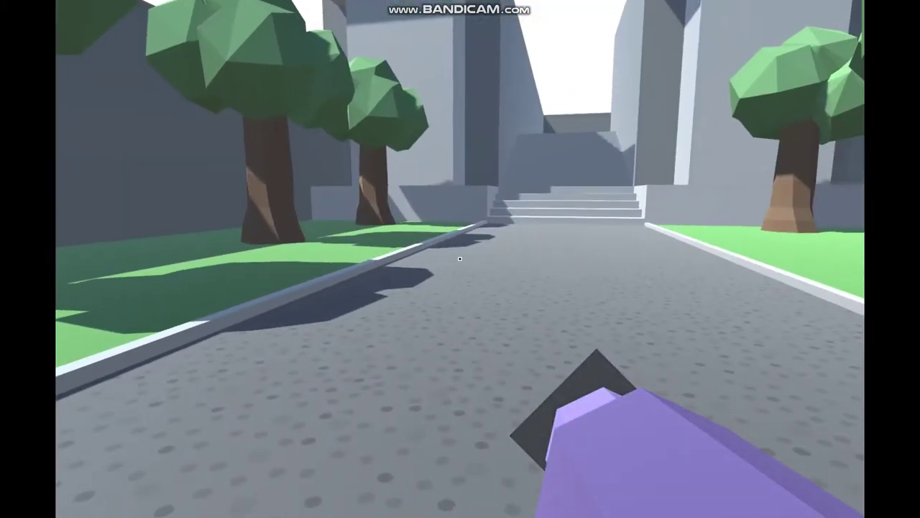
key("w")
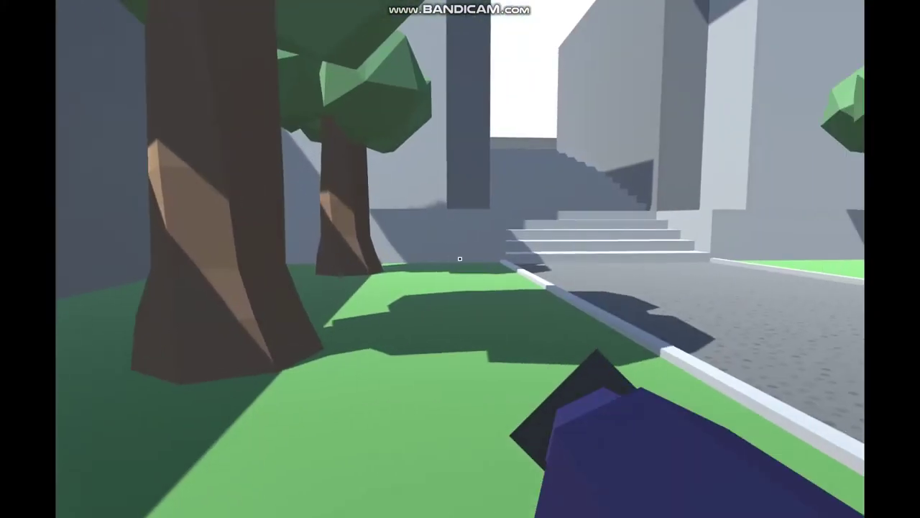
key("w")
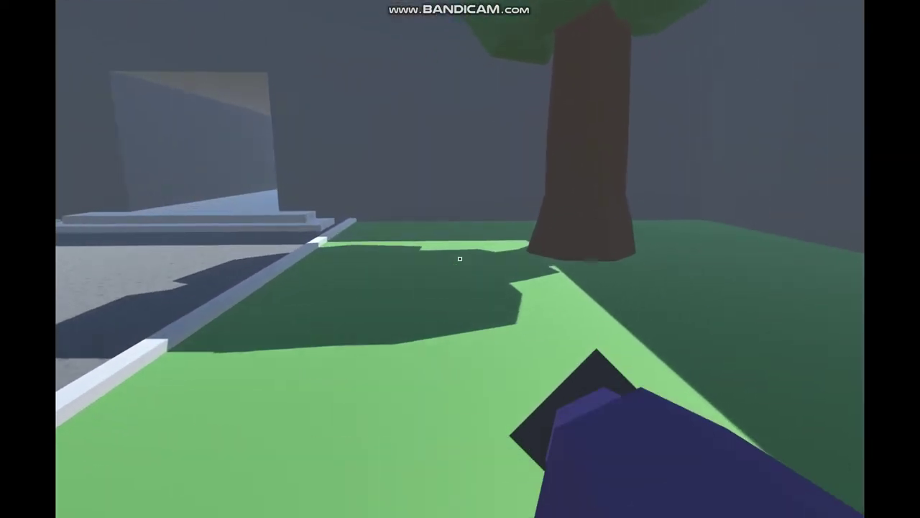
key("w")
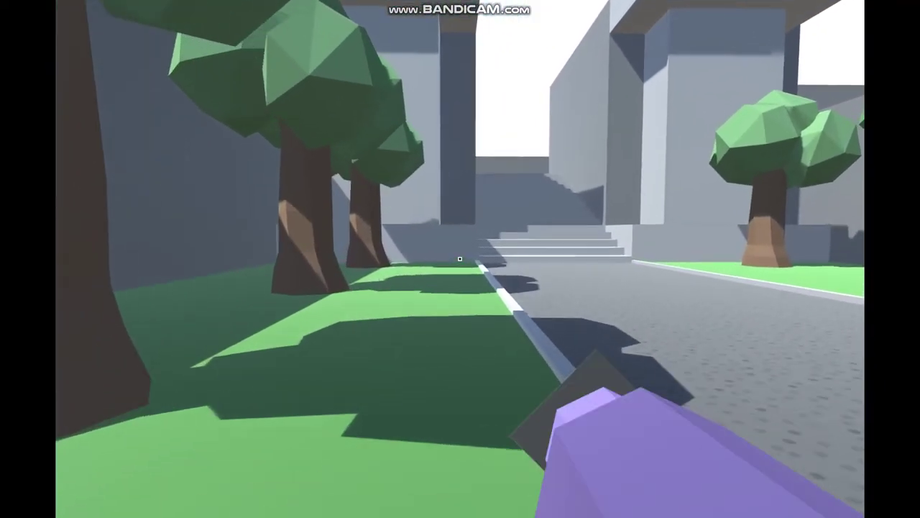
key("w")
key("w")
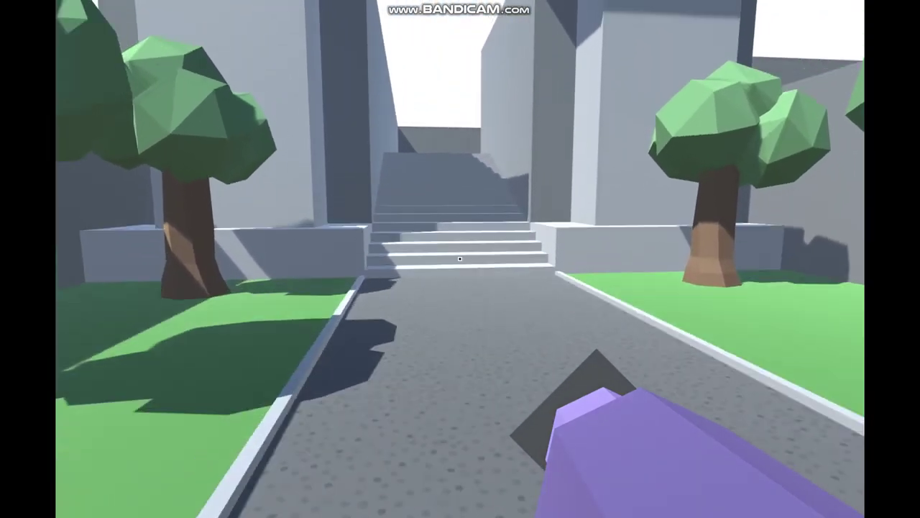
key("w")
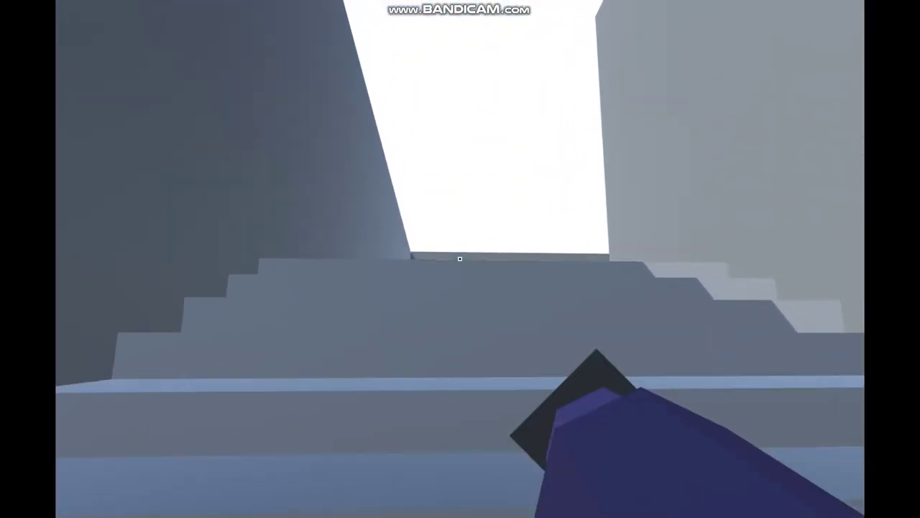
- Walk past the slatted fence and red cube toward the grey box and red floor pad
key("w")
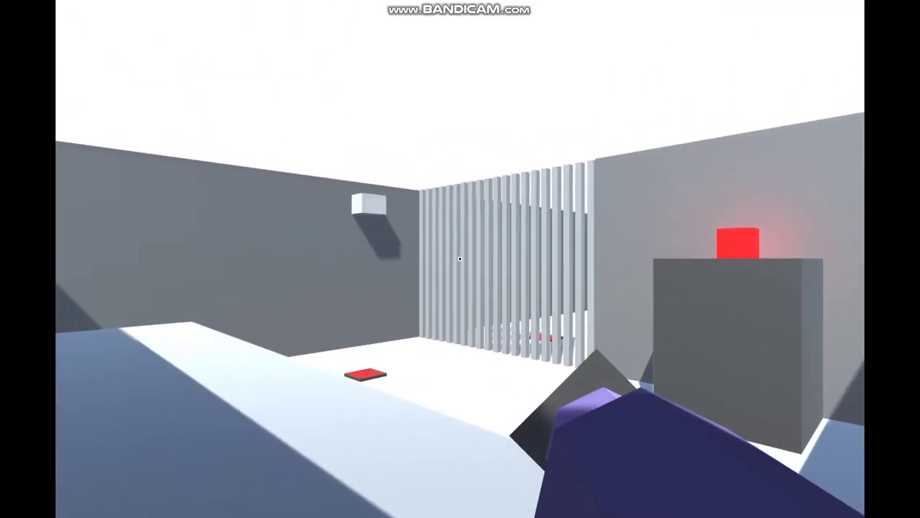
key("w")
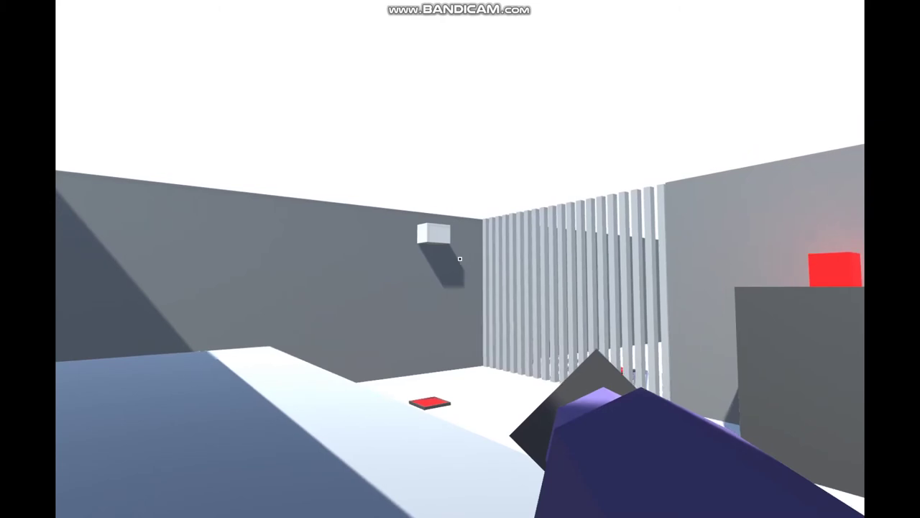
key("w")
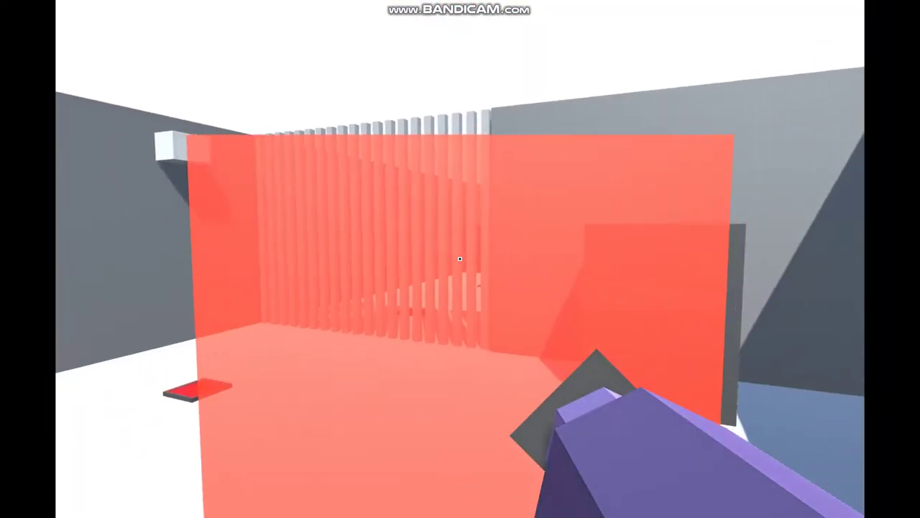
key("w")
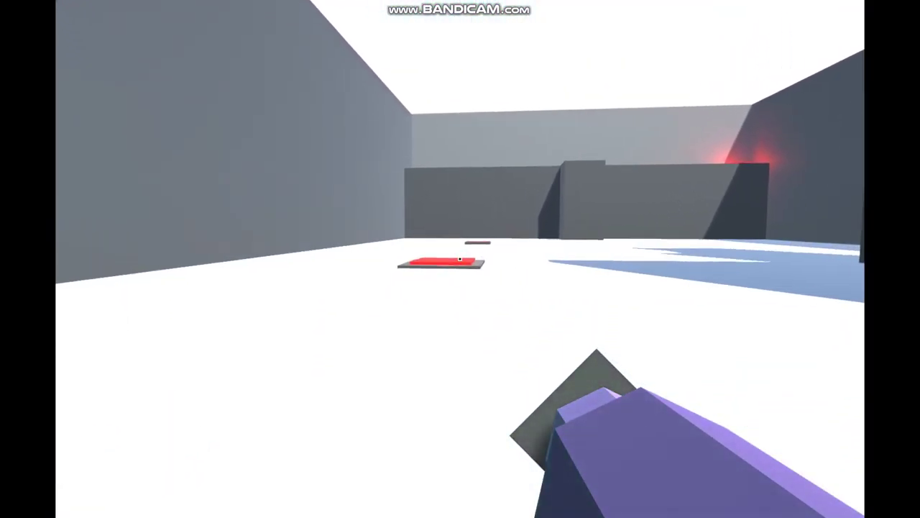
- Step onto the red pad, turn to the box holding the red block, and grapple the red target
key("w")
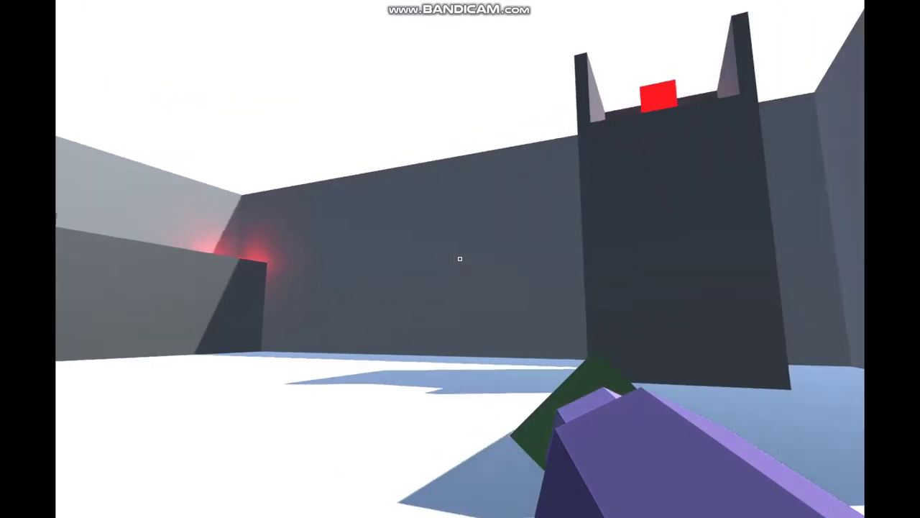
key("w")
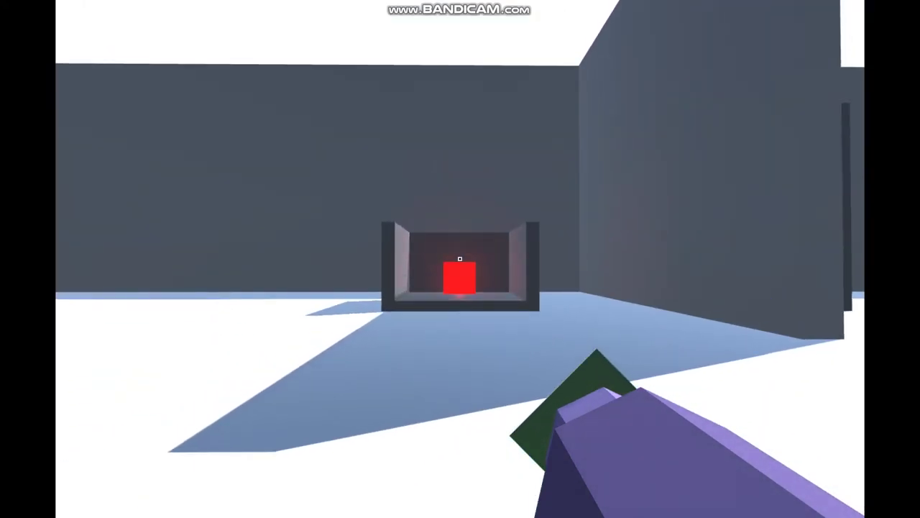
left_click(460, 259)
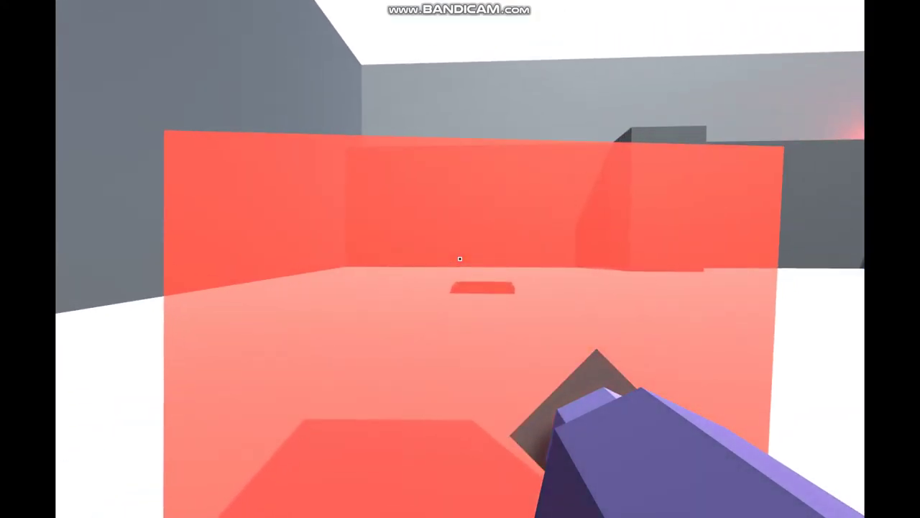